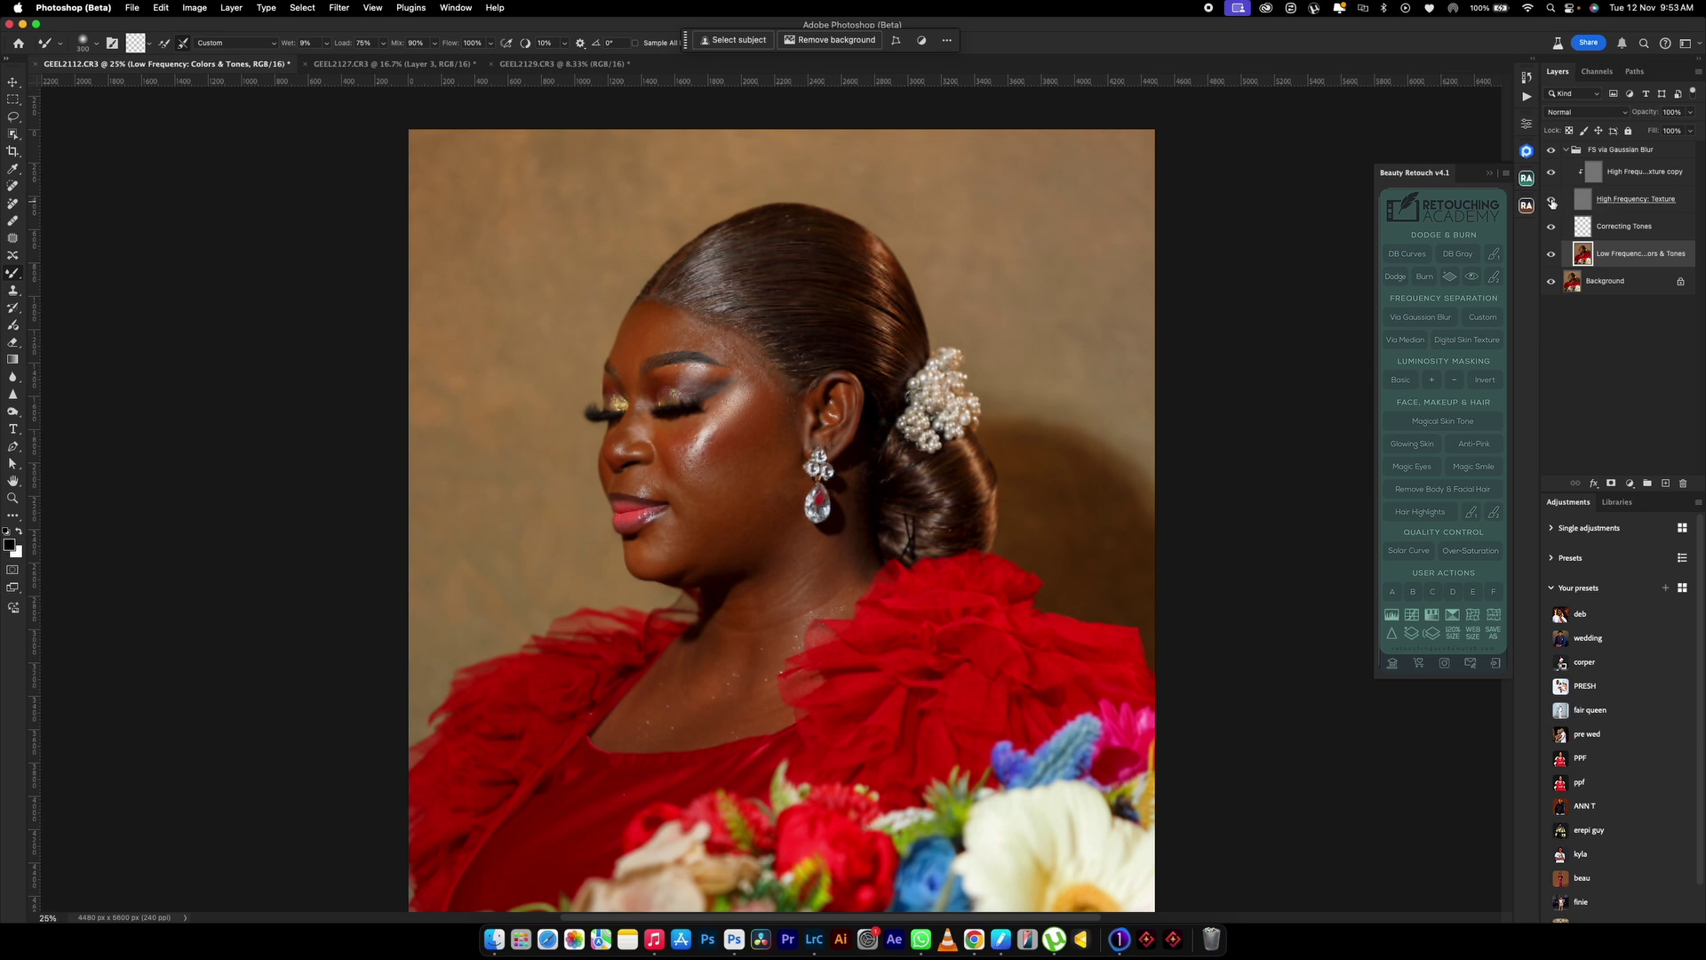
Step: Hide the High Frequency: Texture layer and blend the uneven face tones on the low-frequency layer with the Mixer Brush
scroll(875, 485, left, 3)
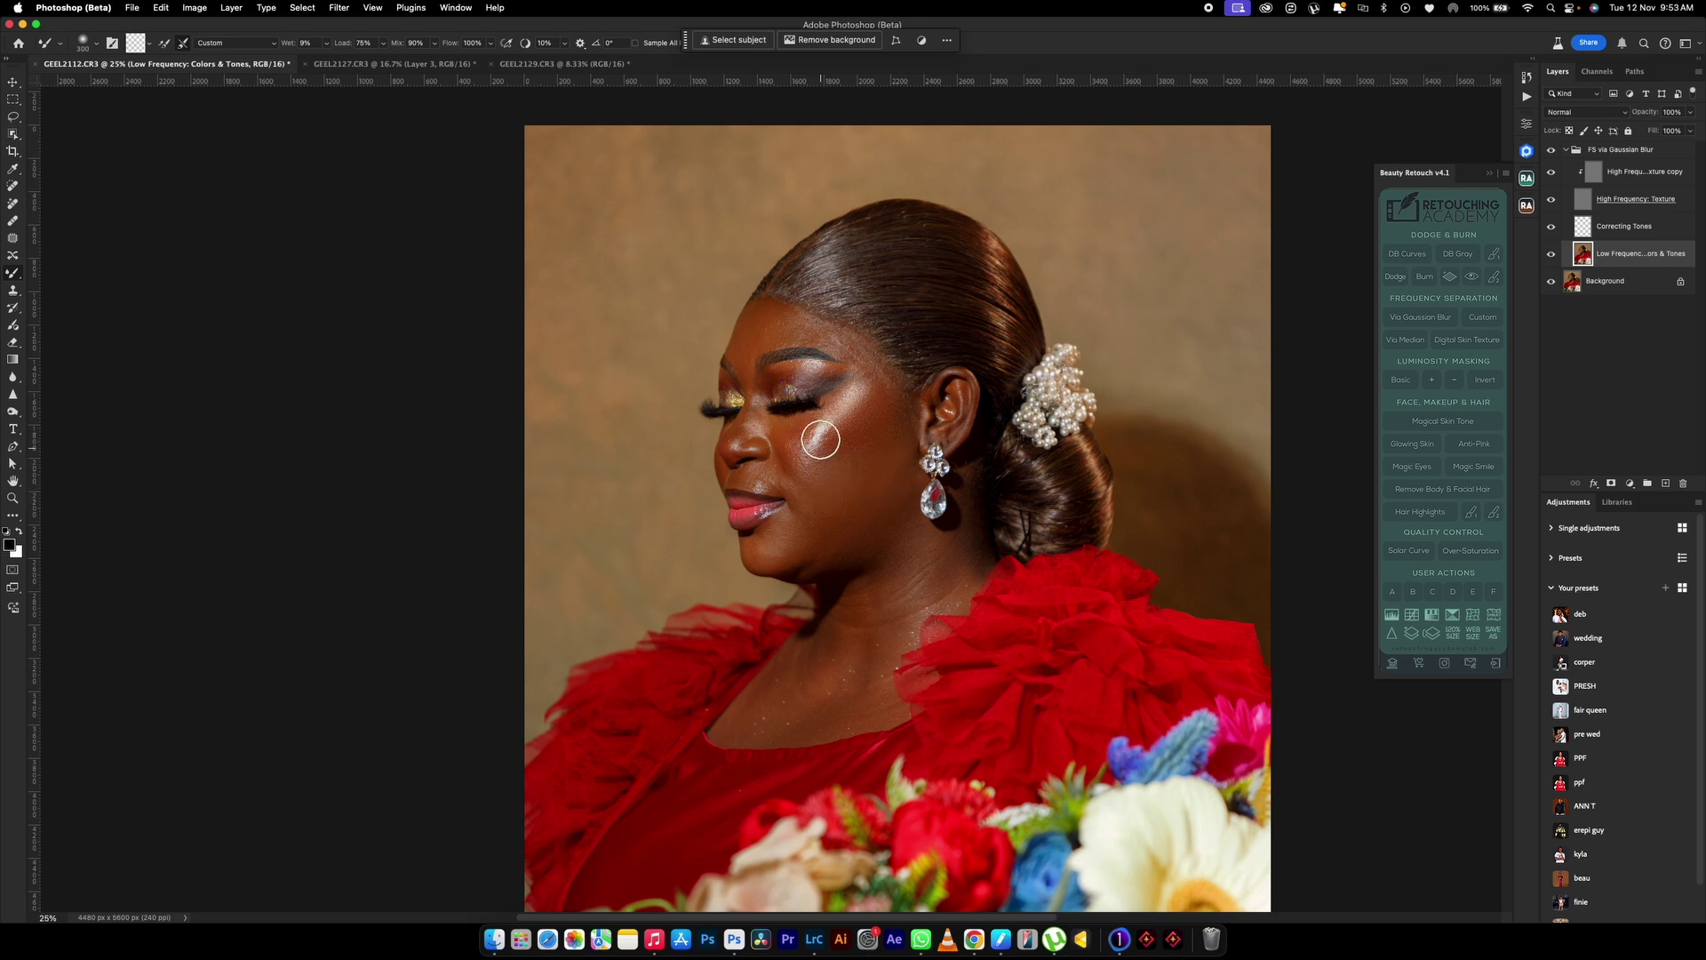
key(bracketleft)
key(bracketleft)
key(bracketleft)
key(bracketright)
key(bracketright)
key(bracketleft)
key(bracketright)
key(bracketright)
key(bracketright)
key(bracketleft)
key(bracketleft)
key(bracketleft)
key(bracketleft)
key(bracketleft)
key(bracketright)
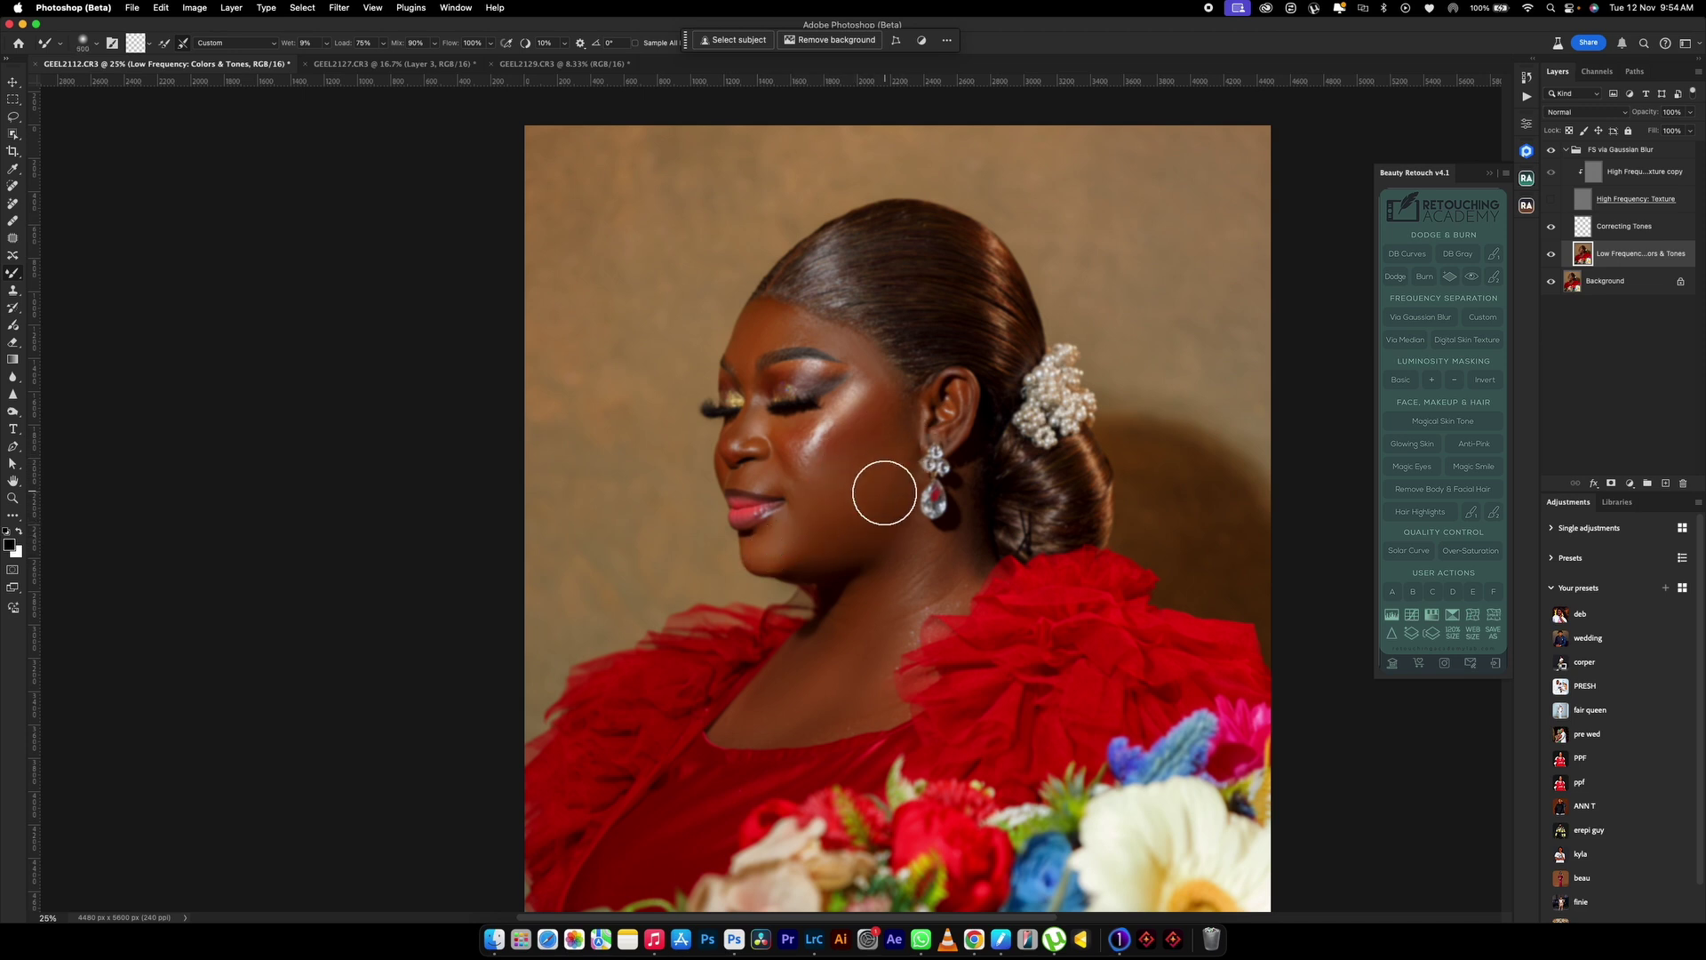
Step: Smooth the cheek highlight and its transition toward the jaw with varied Mixer Brush sizes on the low-frequency layer
key(bracketleft)
key(bracketleft)
key(bracketleft)
key(bracketright)
key(bracketright)
key(bracketleft)
key(bracketleft)
key(bracketright)
key(bracketright)
key(bracketright)
key(bracketleft)
key(bracketleft)
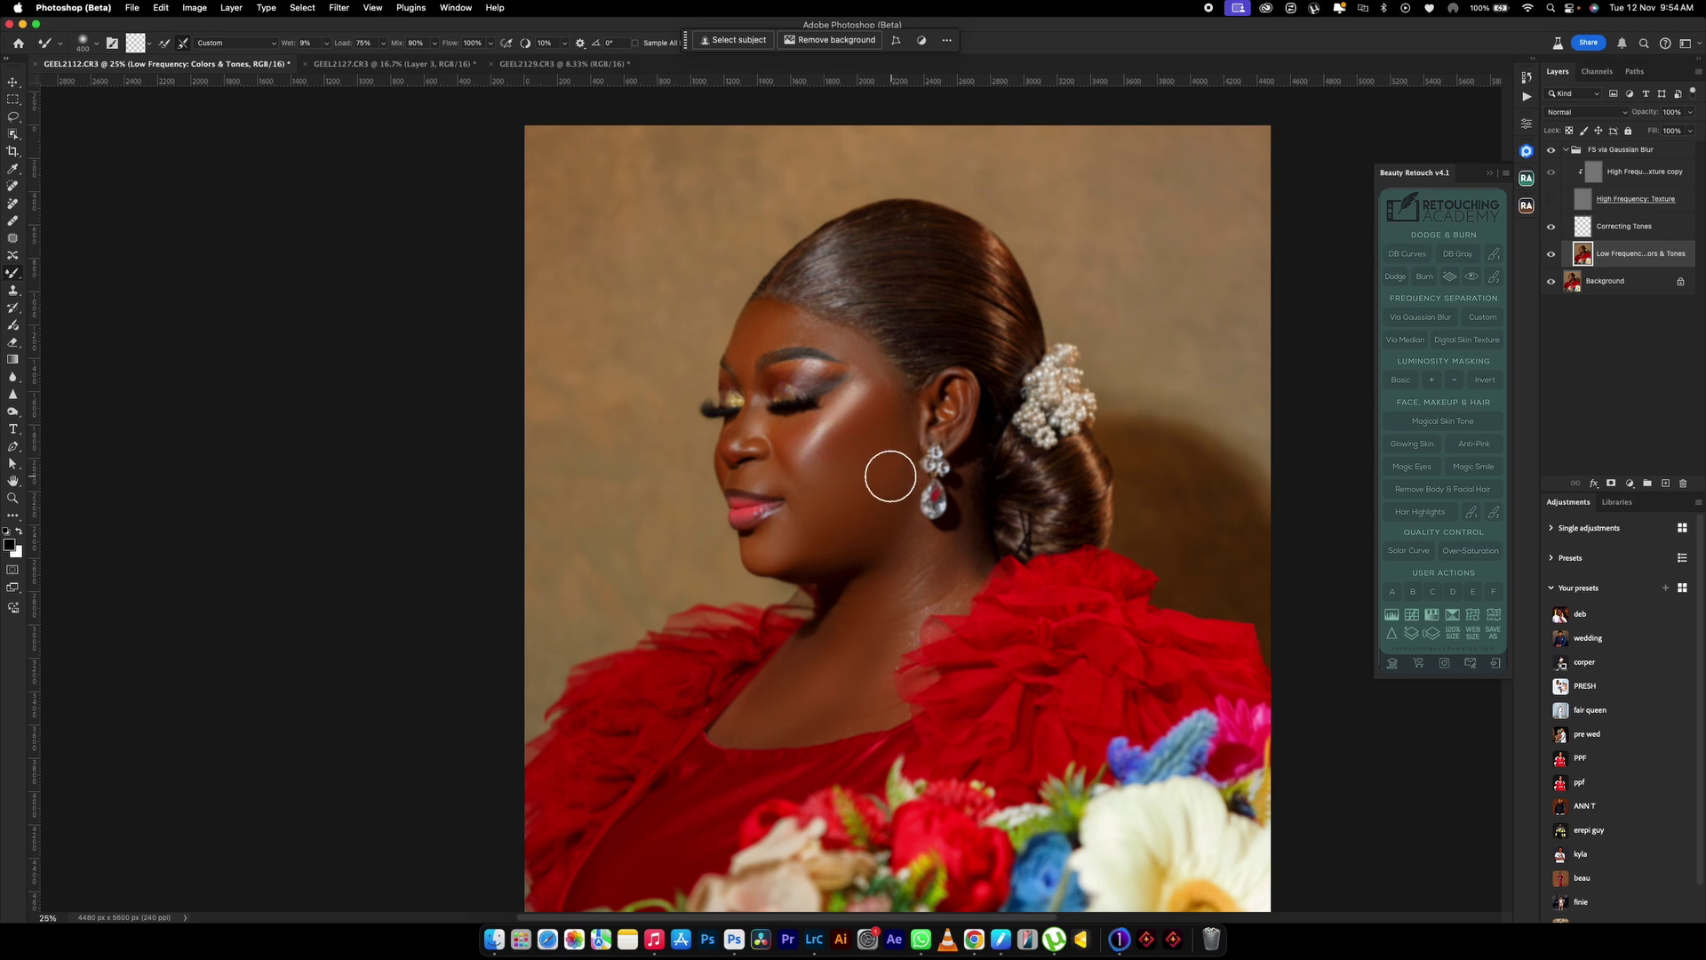
key(bracketleft)
Step: Blend the finer tonal transitions across the face up close with the Mixer Brush, varying its size for small and broad areas
key(super+equal)
key(super+equal)
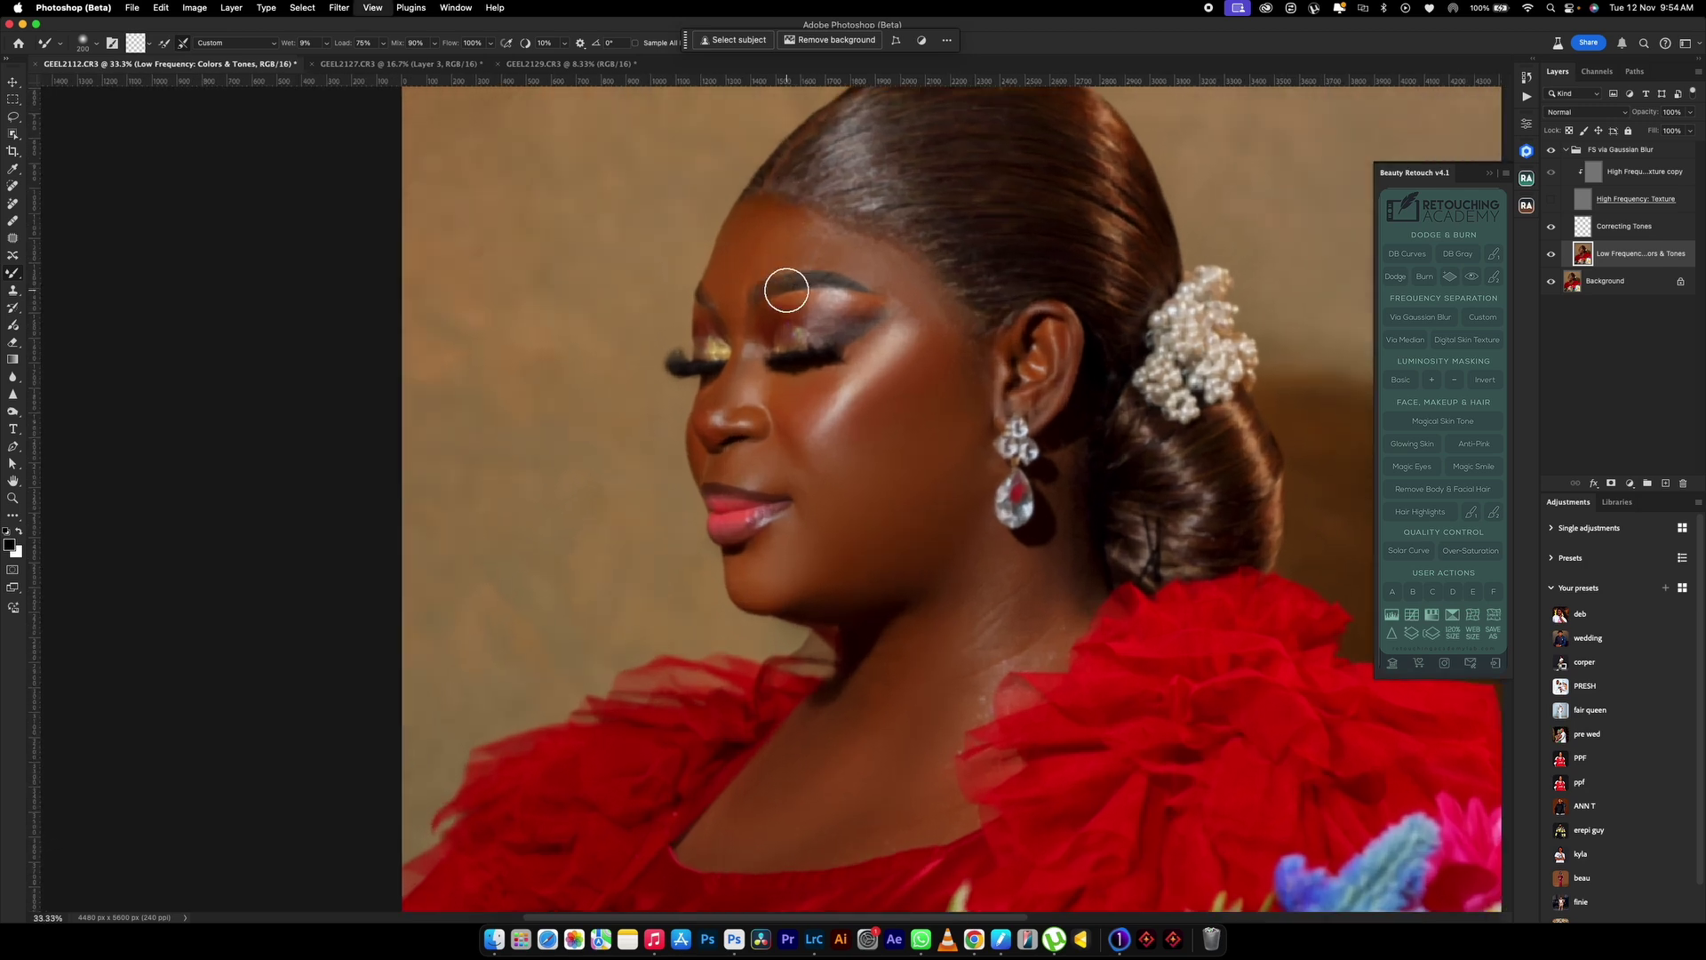
scroll(791, 291, up, 3)
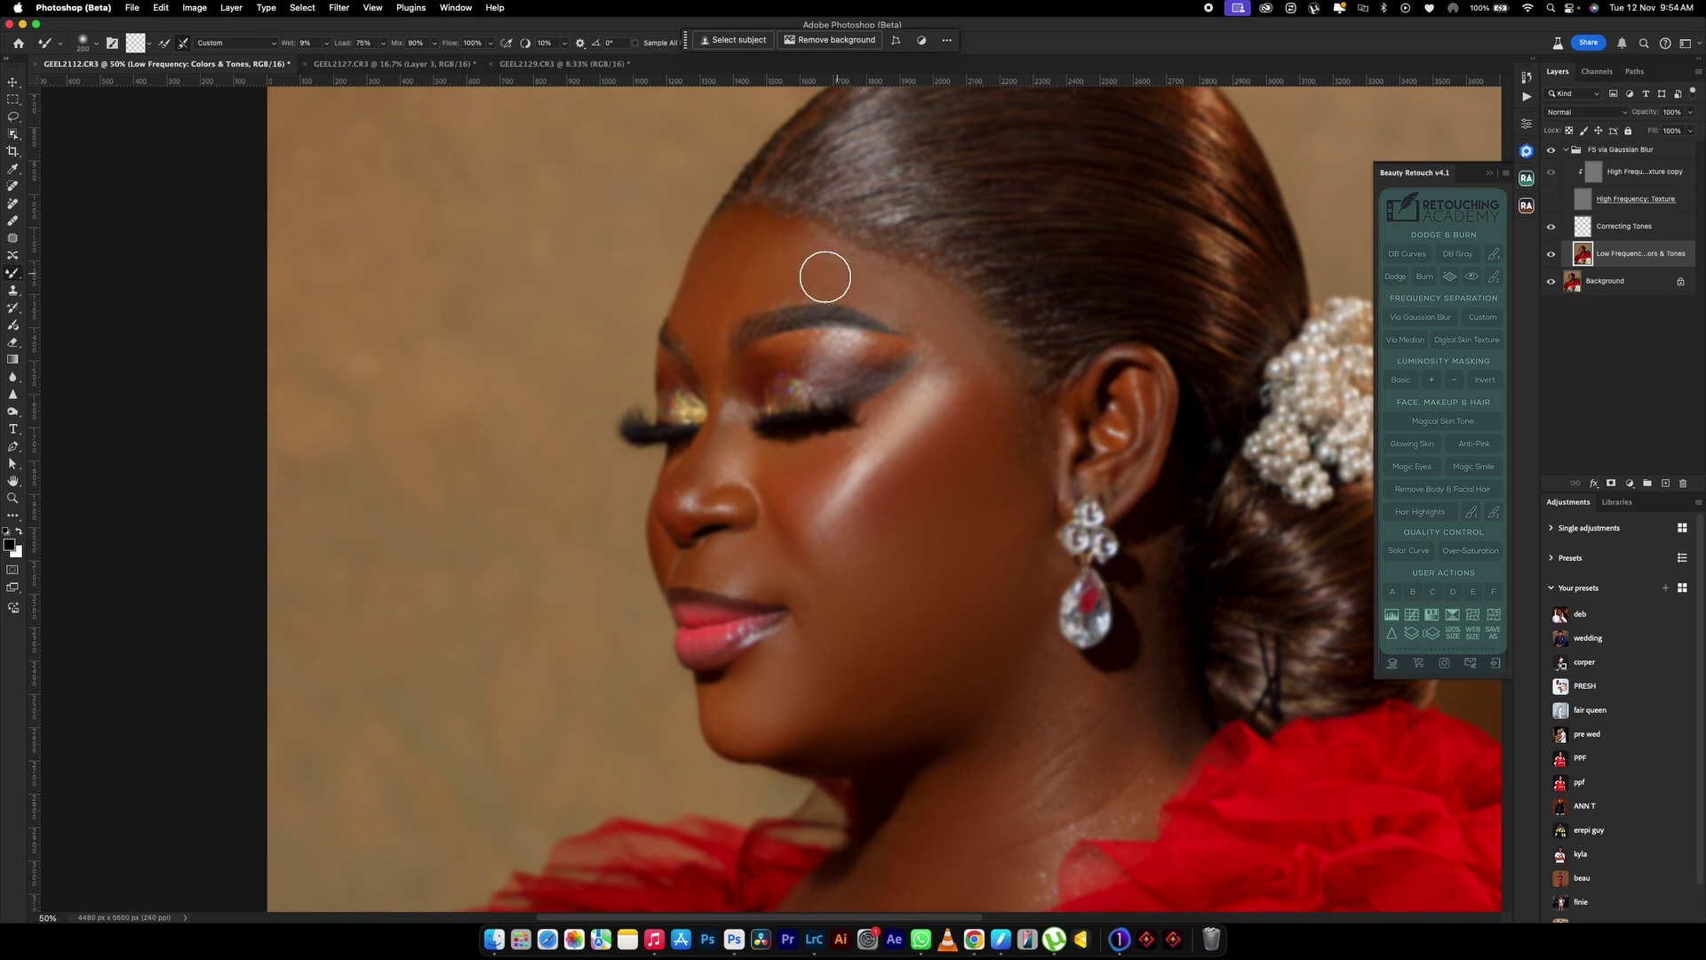
key(bracketleft)
key(bracketleft)
key(bracketleft)
key(bracketleft)
key(bracketleft)
key(bracketright)
key(bracketright)
key(bracketright)
key(bracketright)
key(bracketleft)
key(bracketleft)
key(bracketleft)
key(bracketleft)
key(bracketleft)
key(bracketright)
key(bracketright)
key(bracketright)
key(bracketright)
key(bracketright)
key(bracketright)
key(bracketright)
key(bracketright)
Step: Refine the blended tones on the forehead and surrounding facial skin with the Mixer Brush, adjusting its size to each area
scroll(948, 690, down, 5)
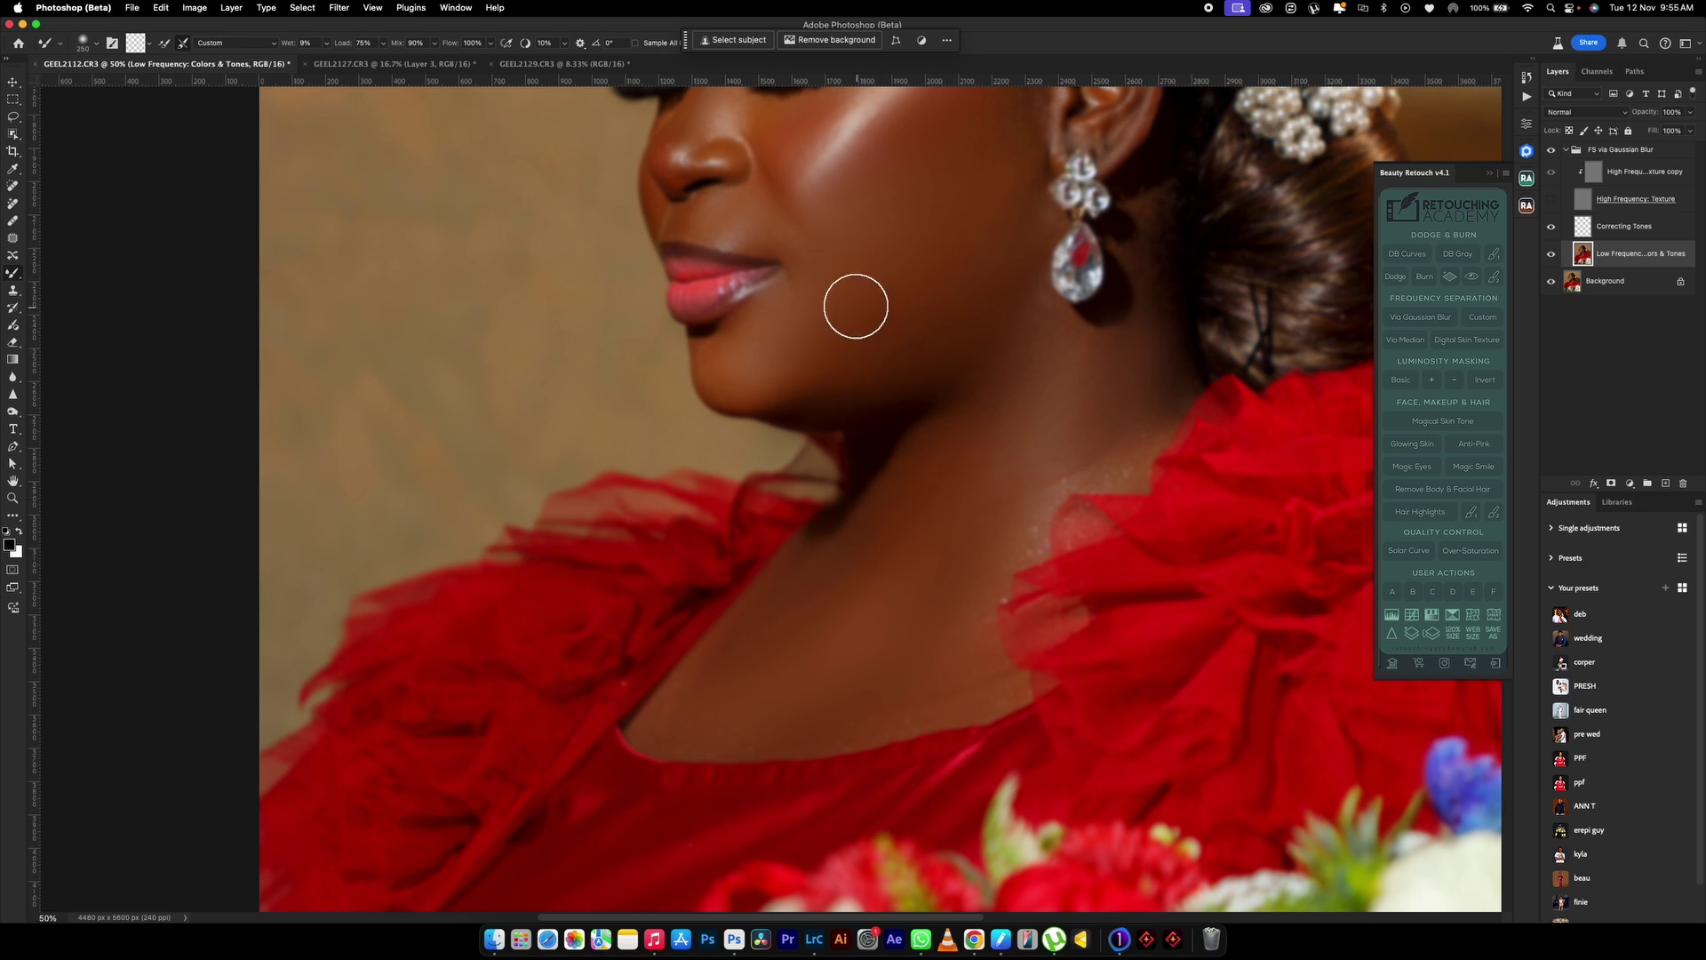
scroll(862, 355, up, 5)
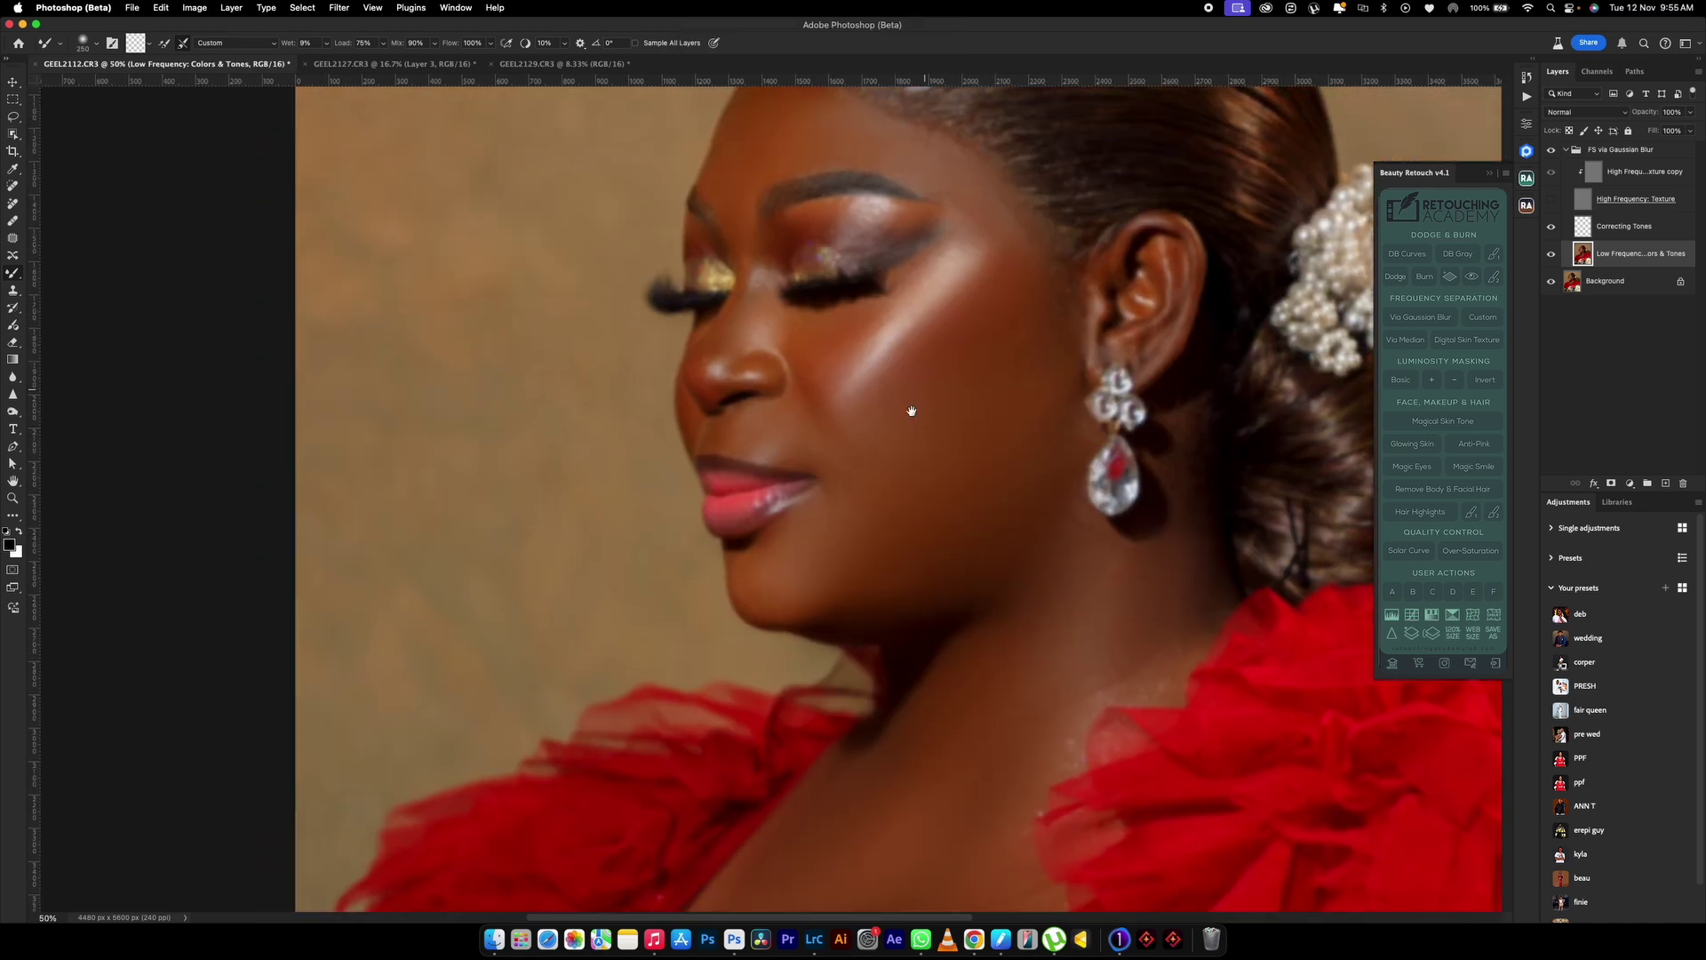
scroll(869, 381, up, 5)
scroll(870, 382, right, 3)
key(bracketleft)
key(bracketleft)
key(bracketleft)
key(bracketright)
key(bracketright)
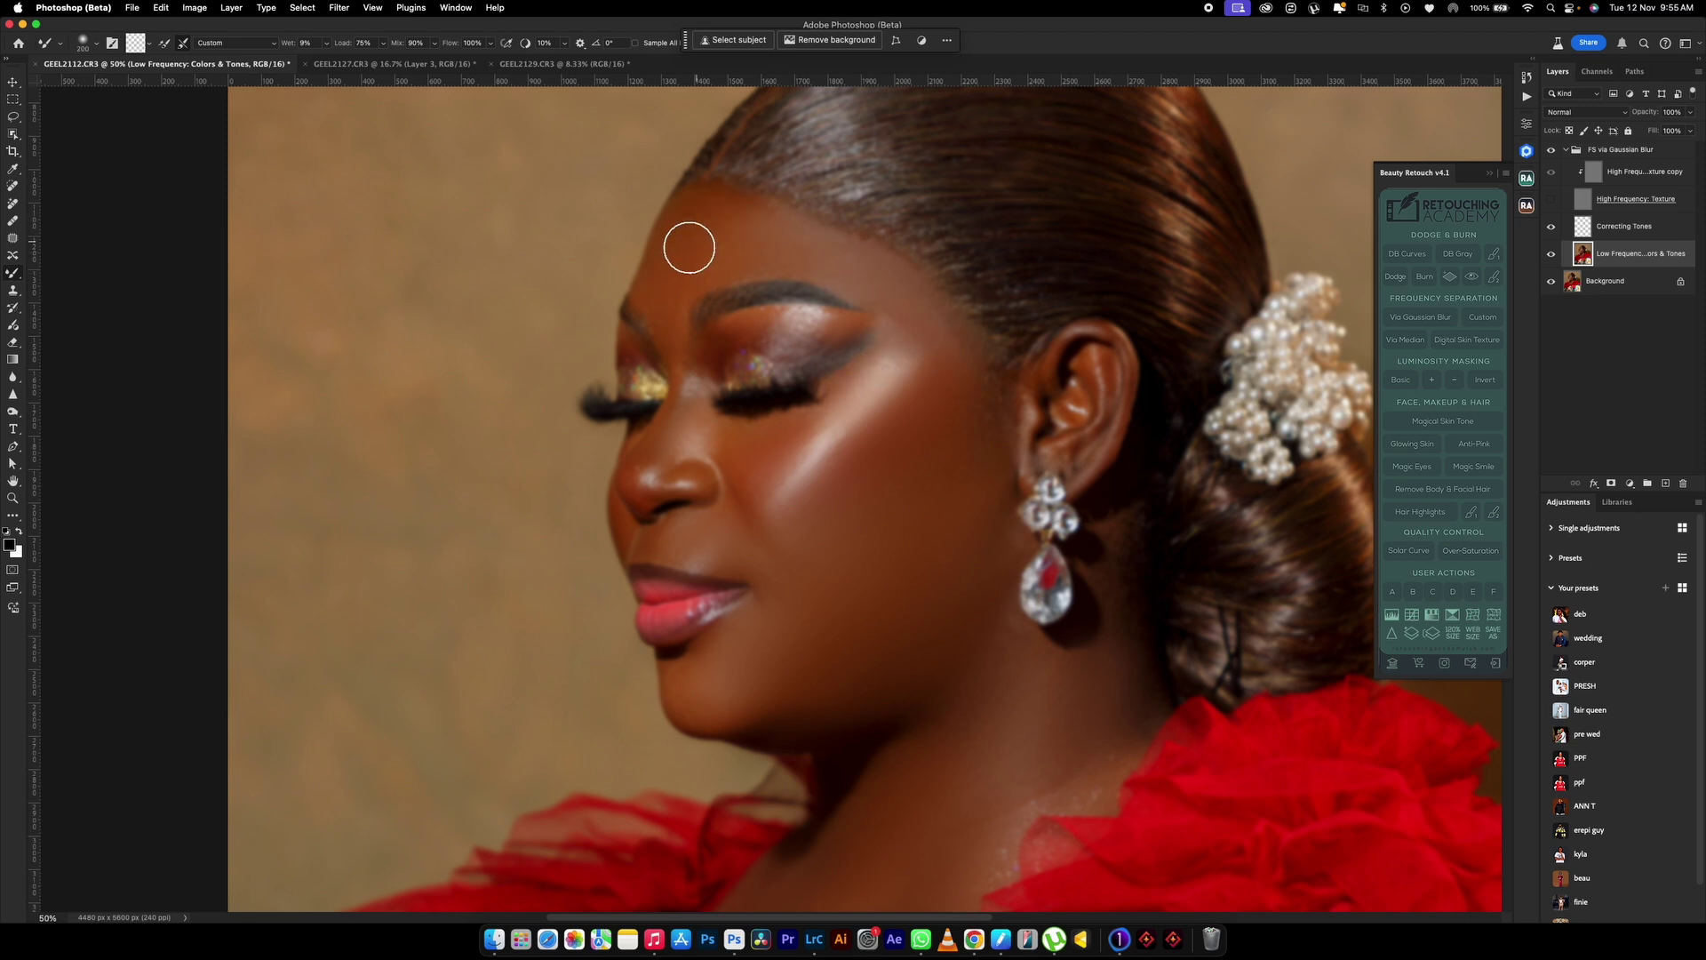
key(bracketleft)
key(bracketleft)
key(bracketleft)
key(bracketleft)
key(bracketleft)
key(bracketright)
key(bracketright)
key(bracketright)
key(bracketright)
key(bracketright)
key(bracketright)
key(bracketright)
key(bracketright)
Step: Show the High Frequency: Texture layer again and review the blended skin across the whole portrait
click(1552, 200)
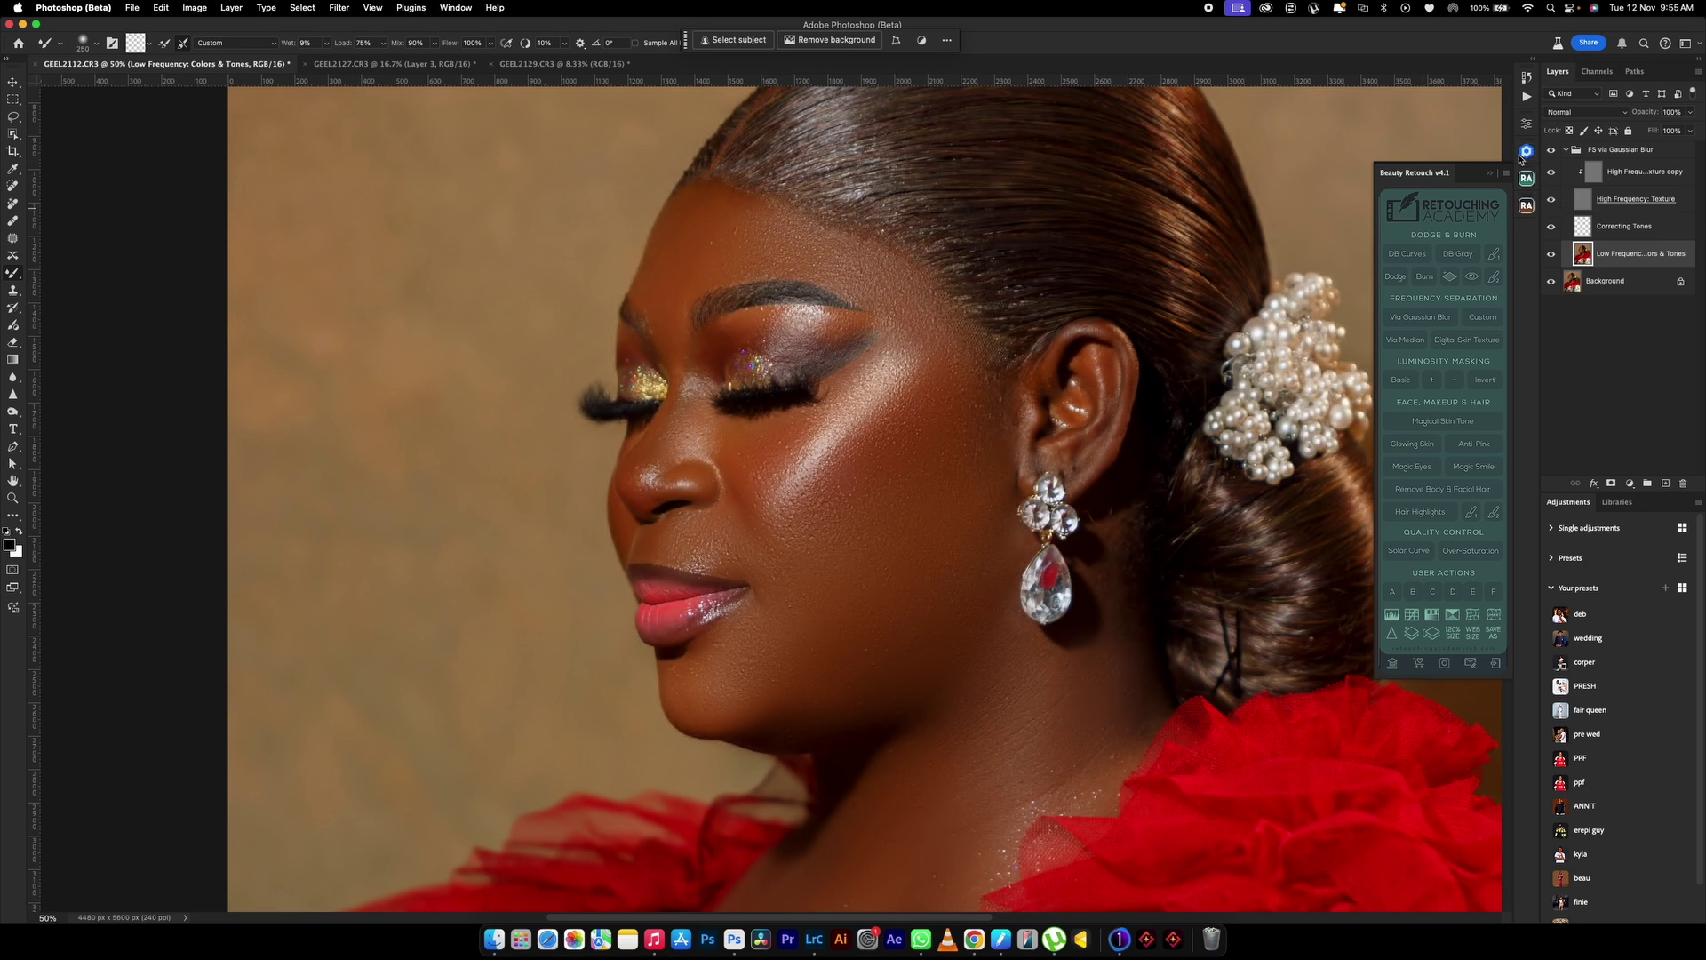
key(super+minus)
key(super+minus)
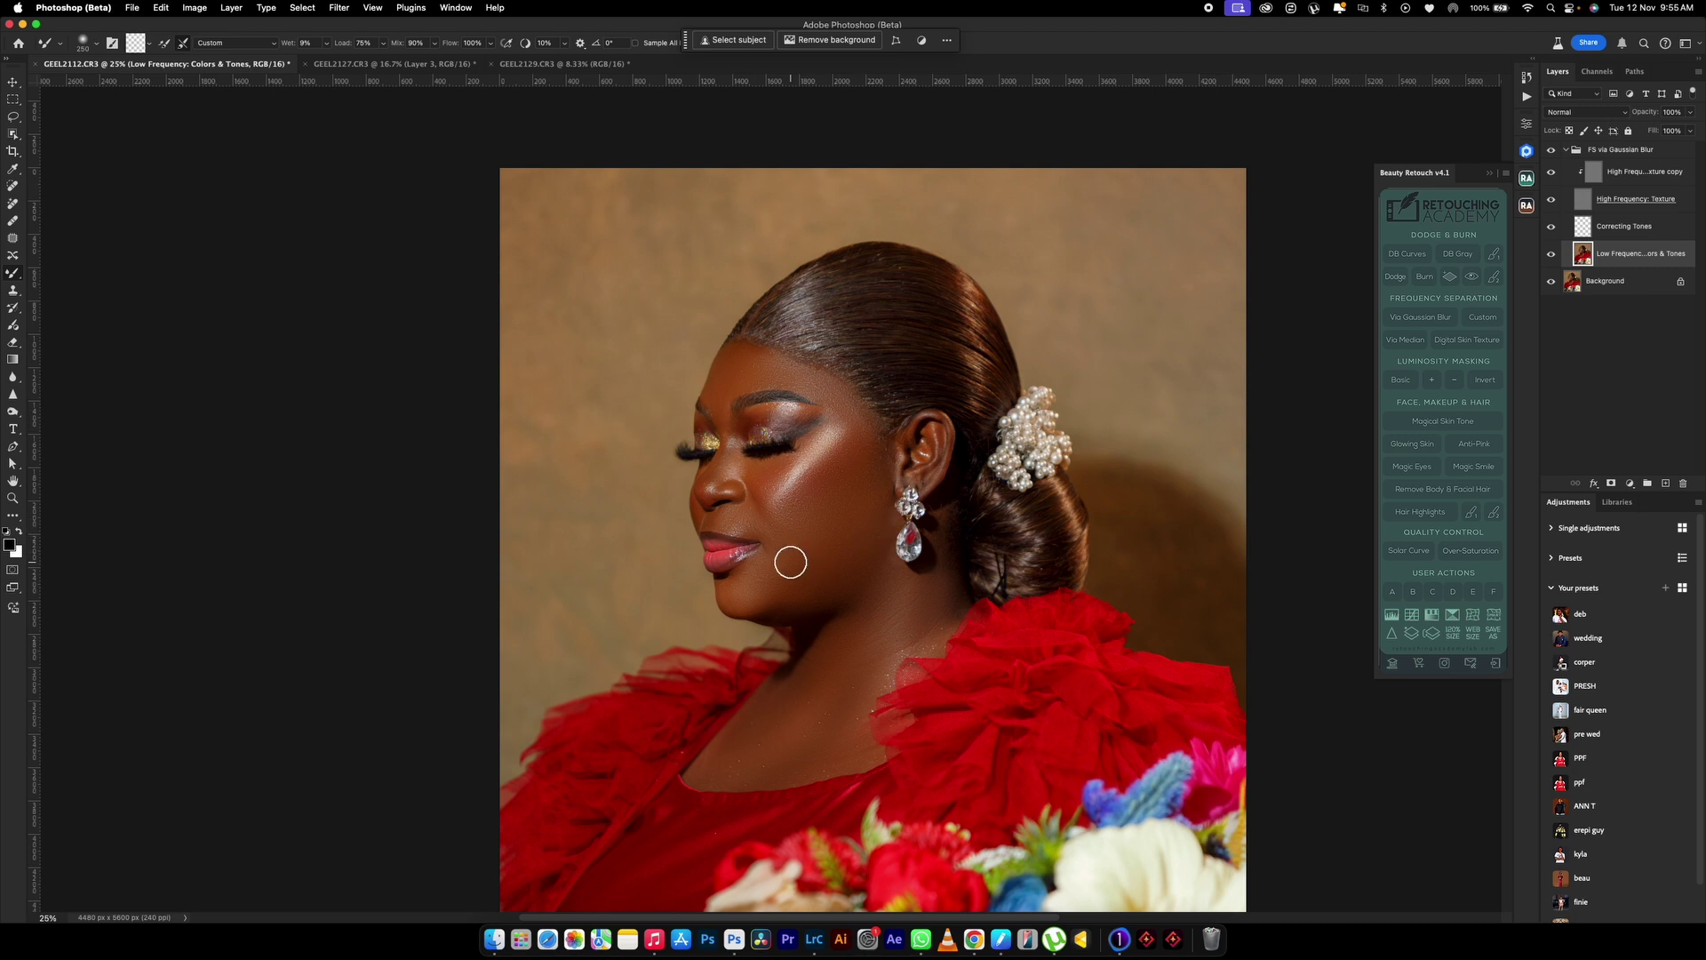
key(super+z)
key(p)
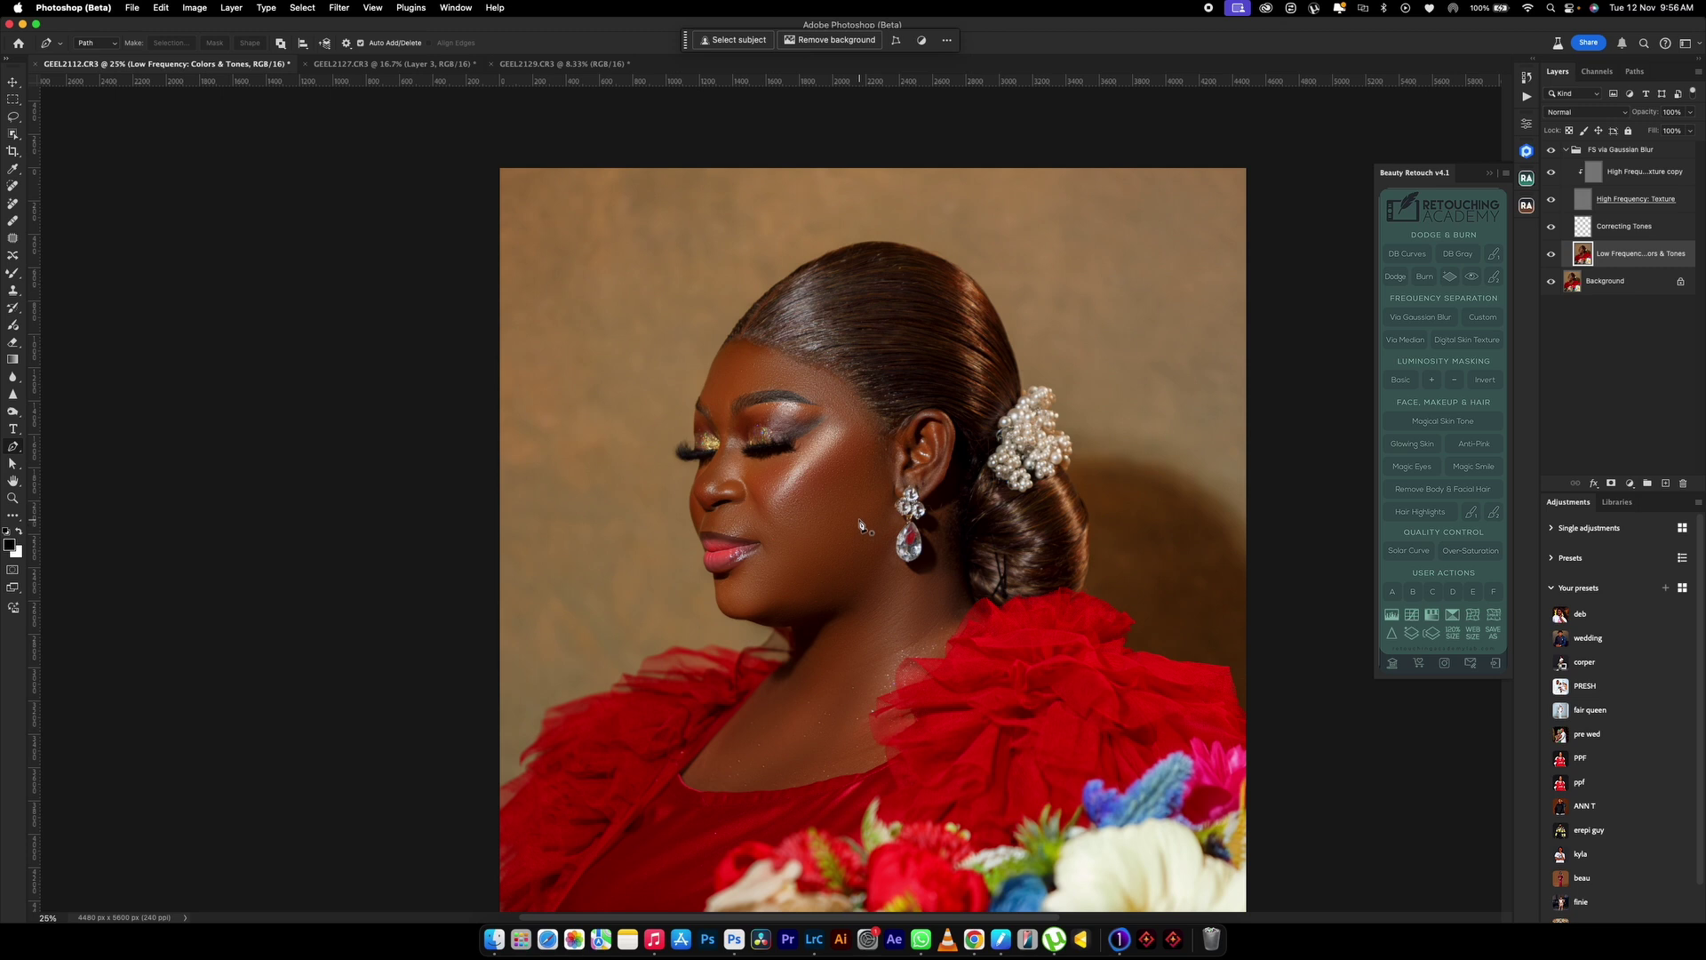
key(b)
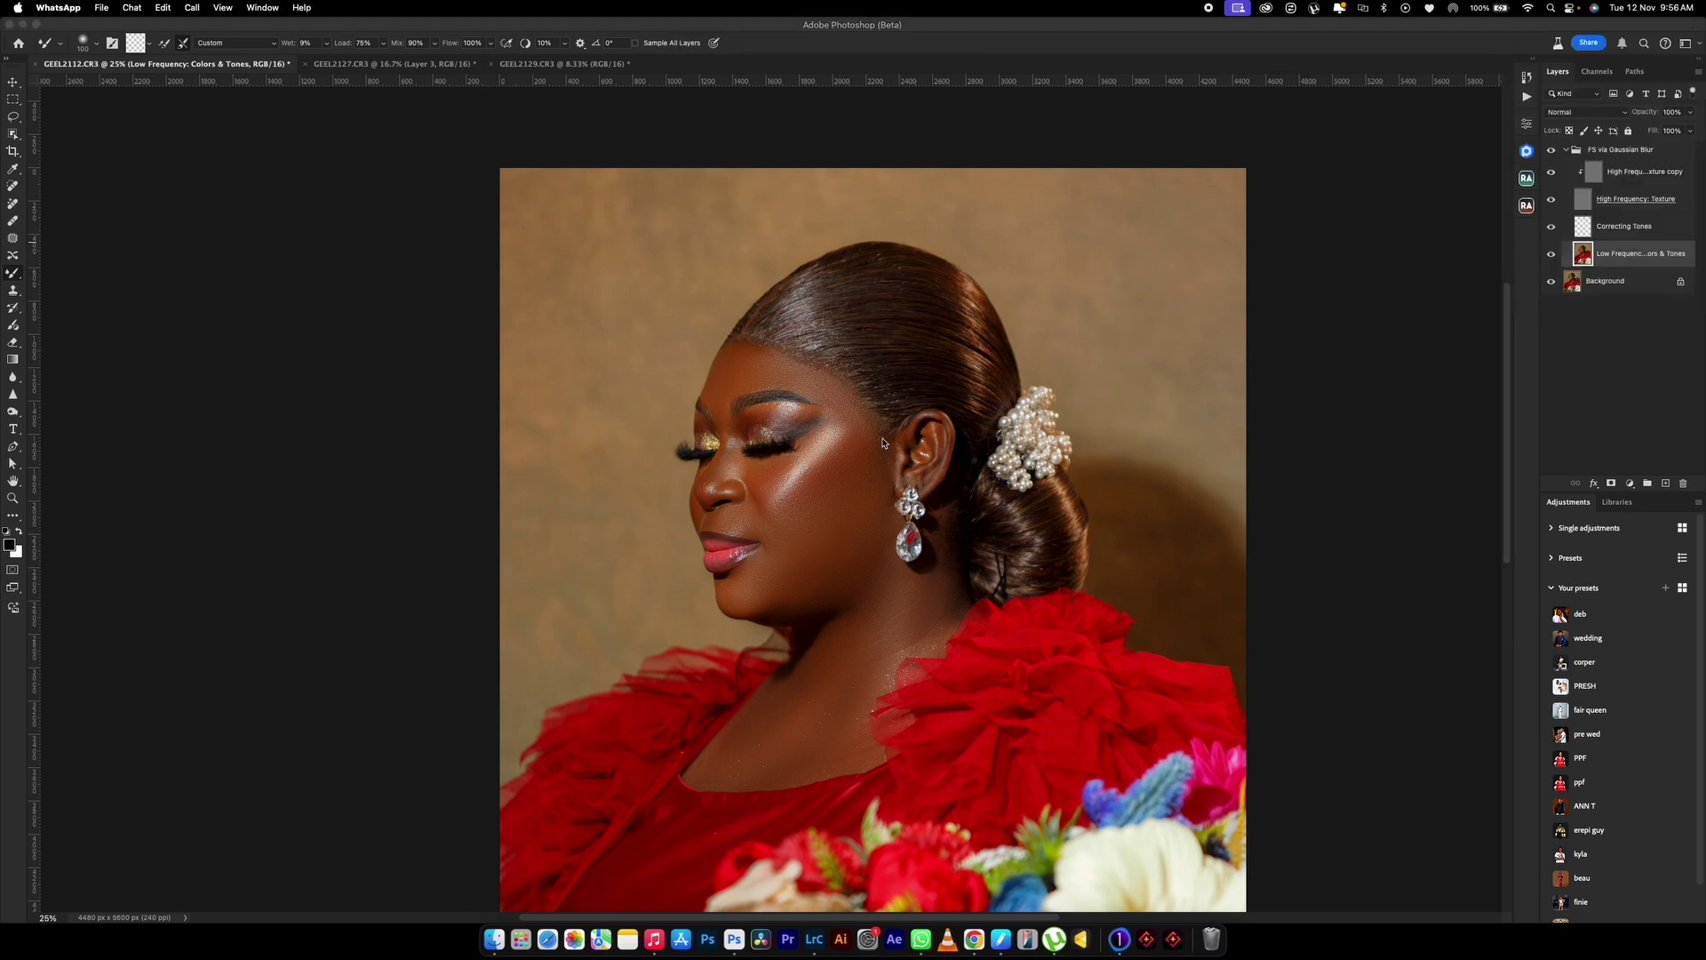
click(905, 541)
scroll(915, 444, down, 3)
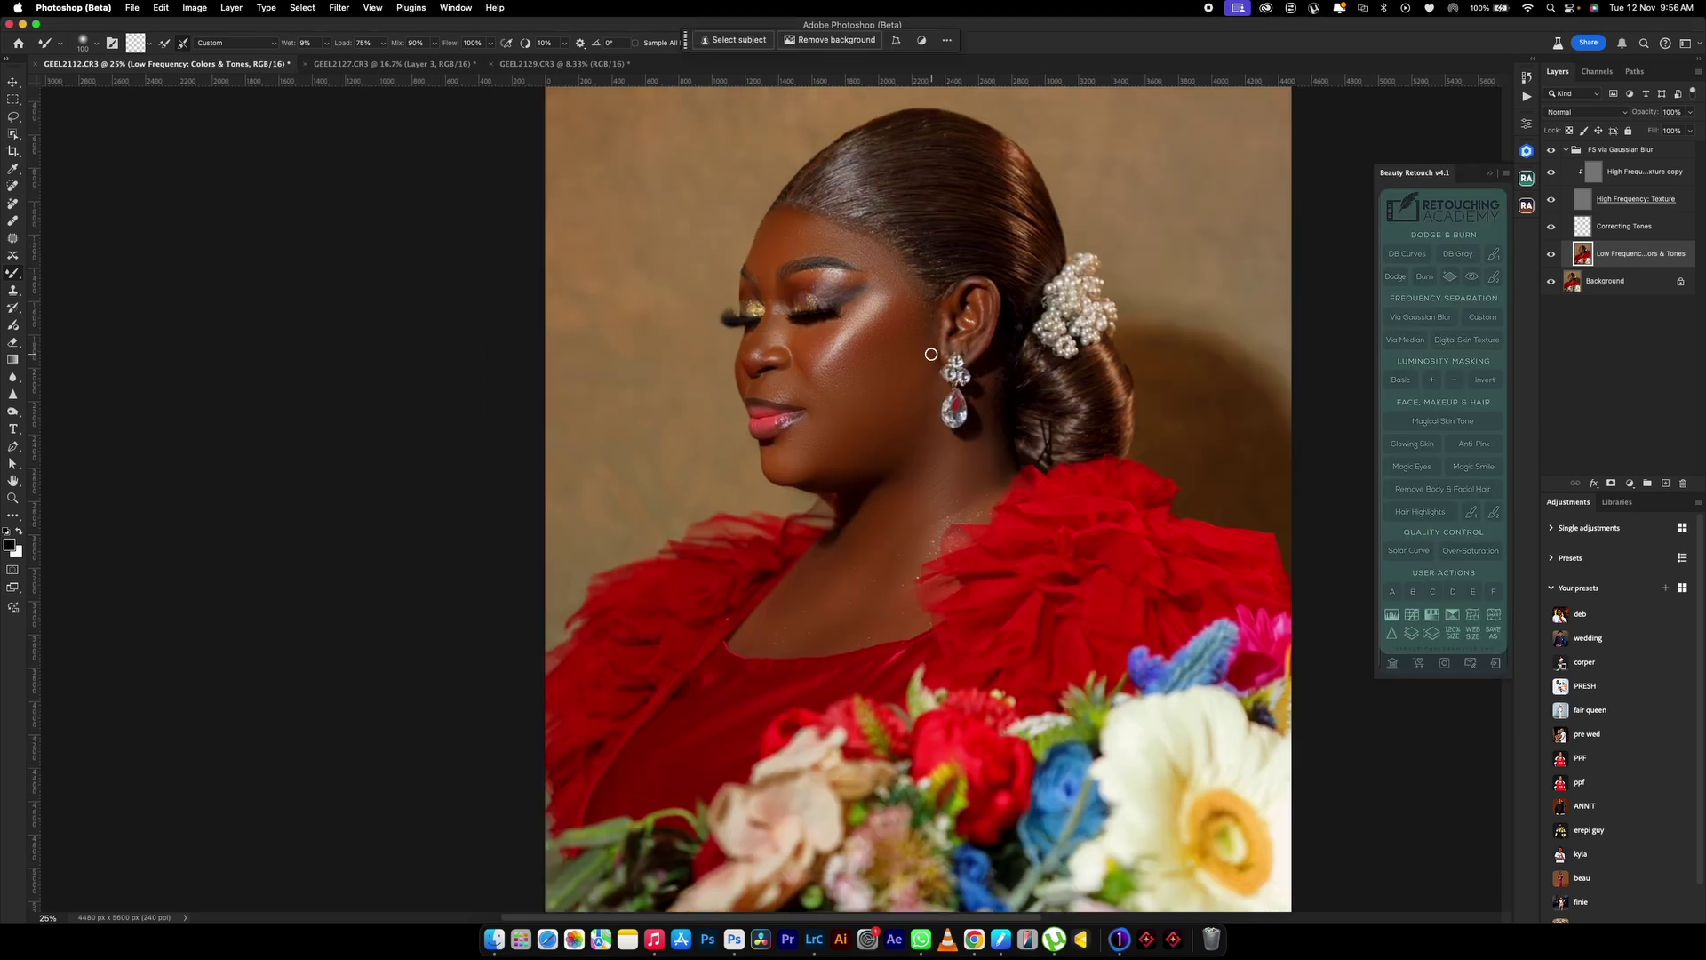